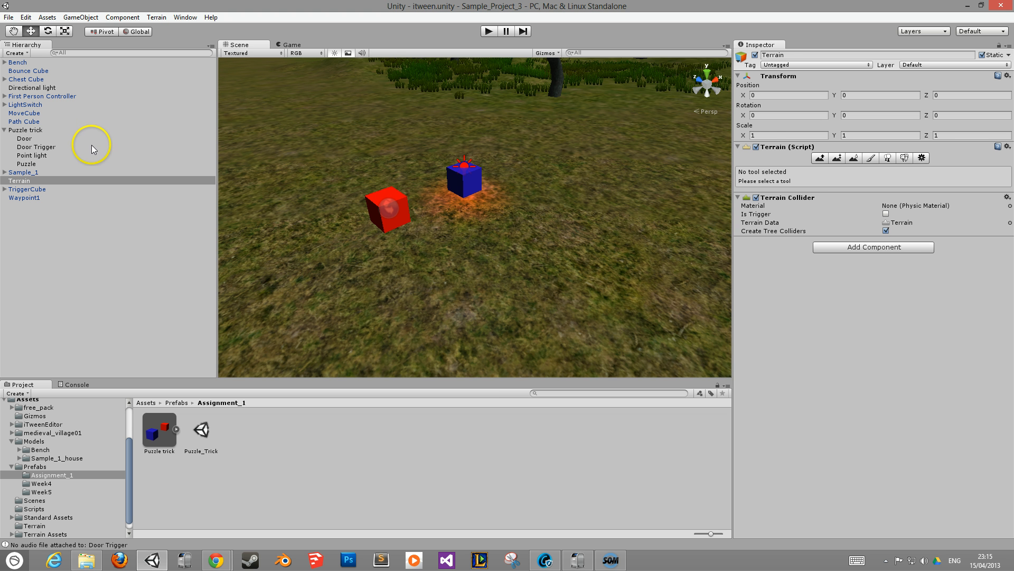
Examine the Door Trigger's toggle script and the Door's "open door" and "close door" iTween events in the Puzzle trick group.
double_click(91, 145)
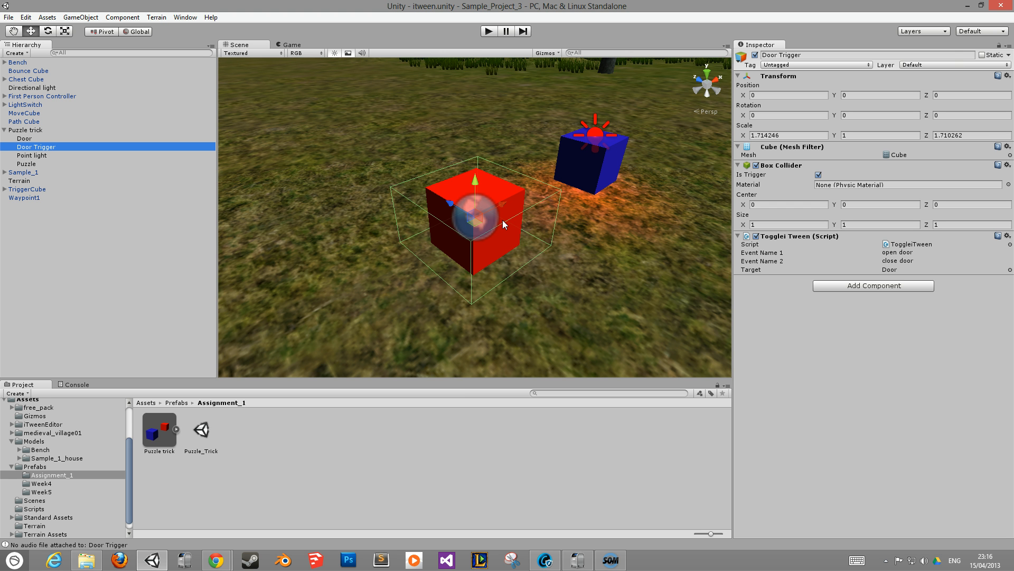
left_click(72, 139)
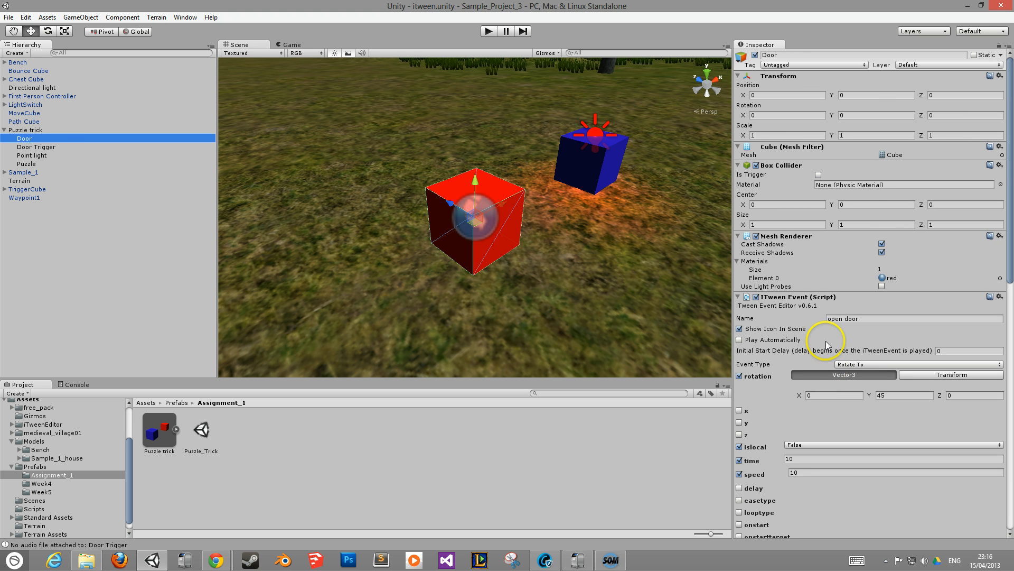
scroll(806, 308, "down", 3)
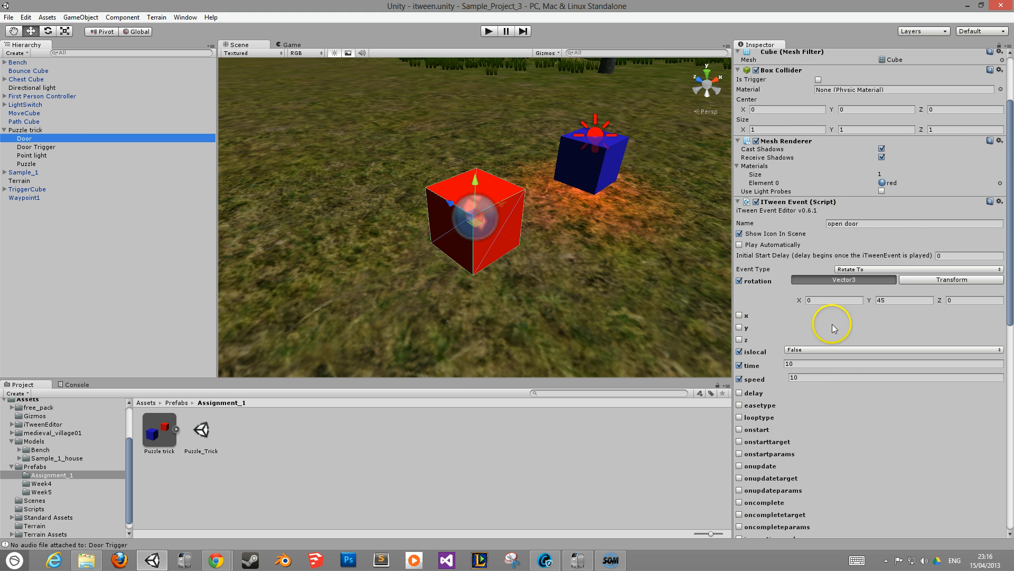
scroll(834, 338, "down", 10)
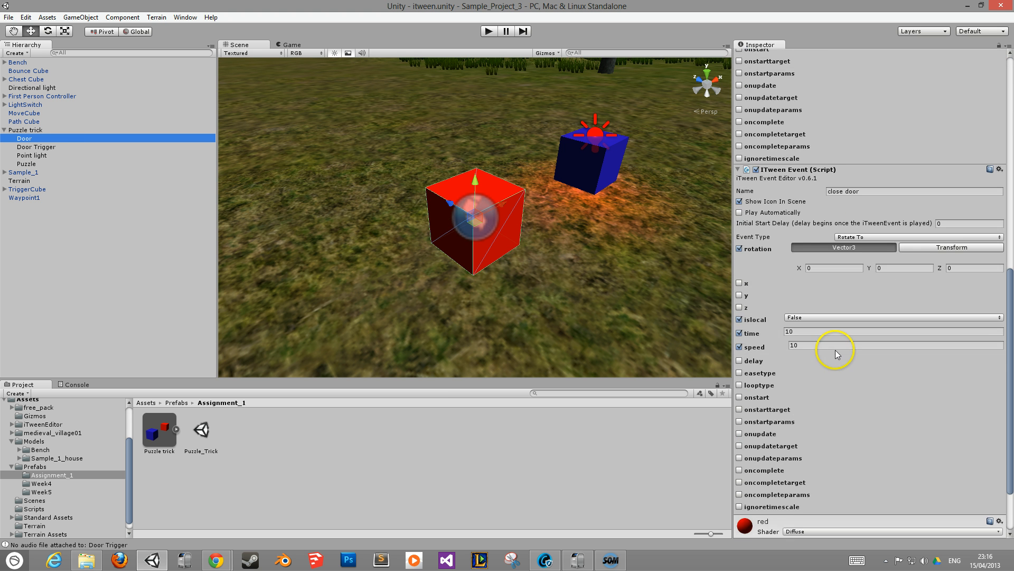
left_click(94, 148)
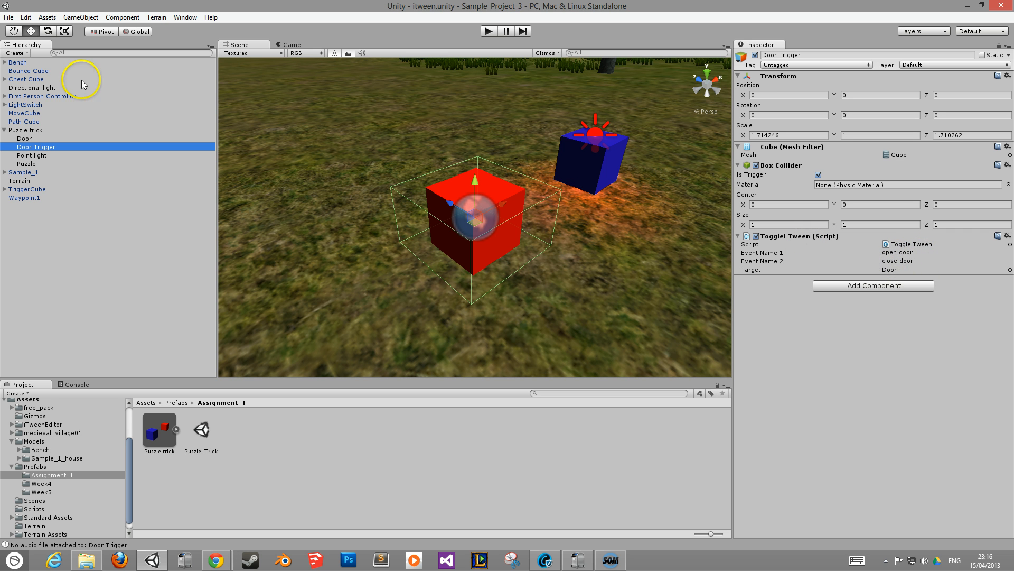
Expand the Chest Cube hierarchy and examine the chest's toggle script and the Lid hinge's open and close iTween events.
left_click(5, 79)
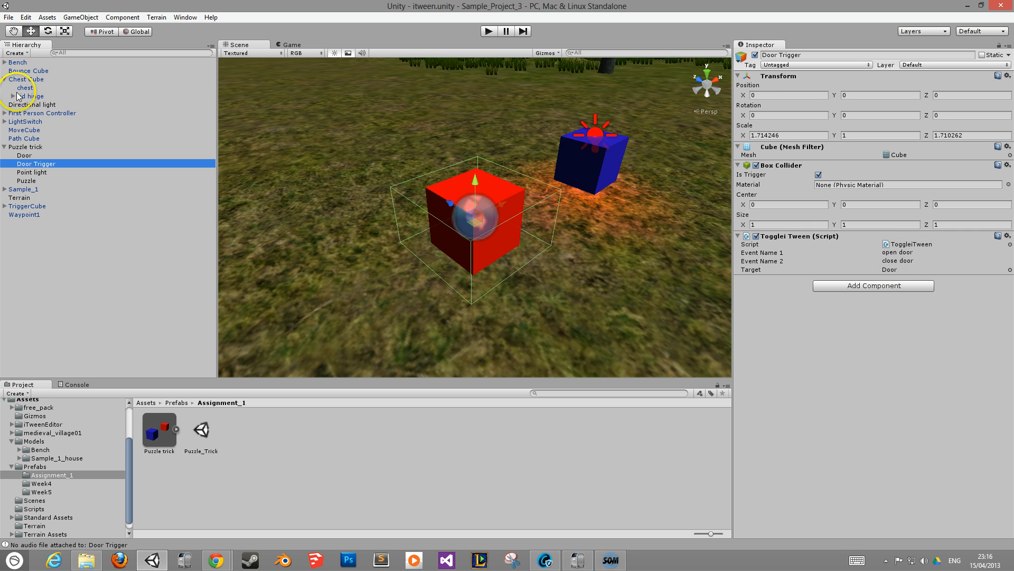
left_click(13, 97)
double_click(38, 80)
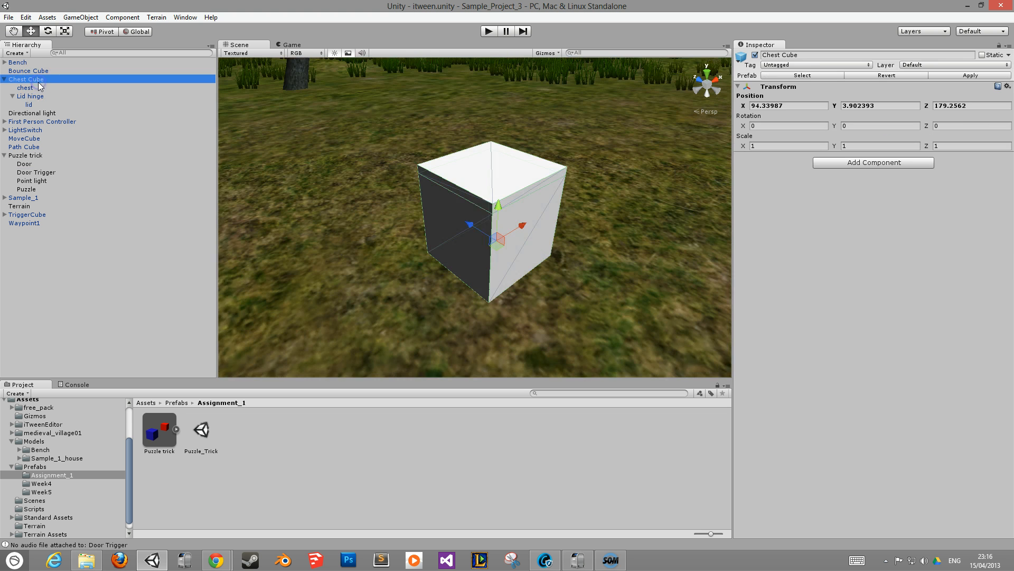
left_click(71, 87)
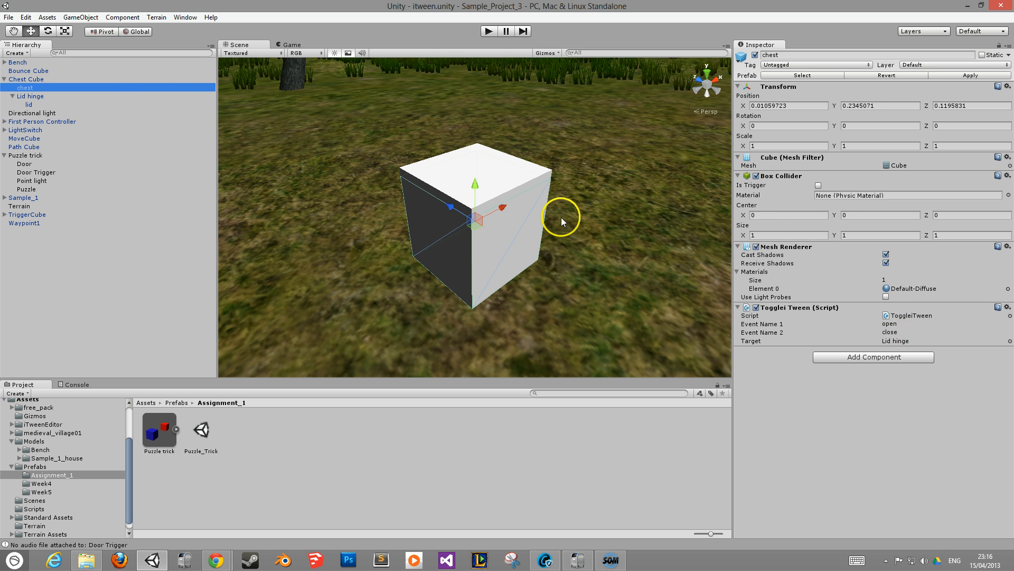
left_click(145, 97)
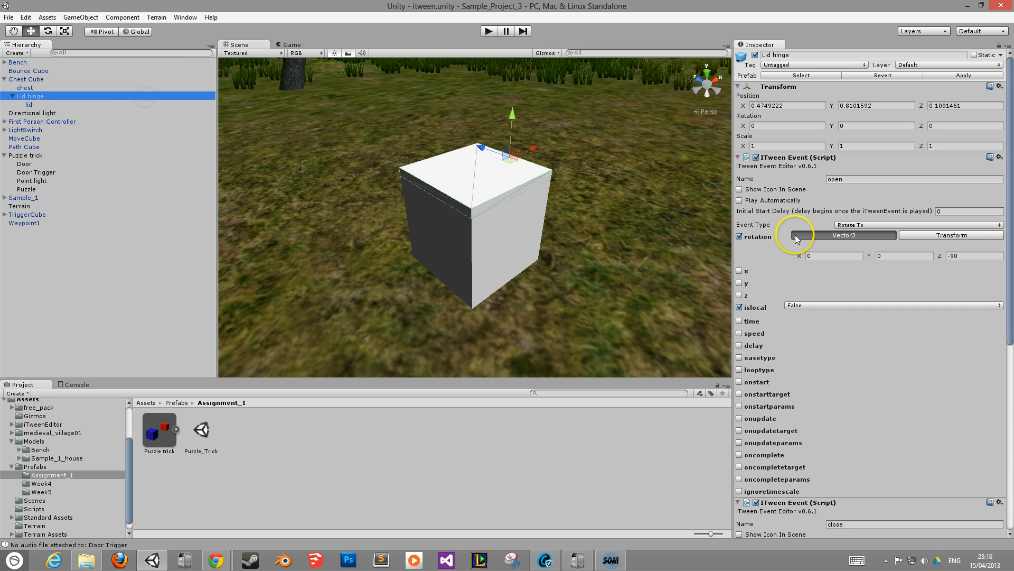
left_click(738, 158)
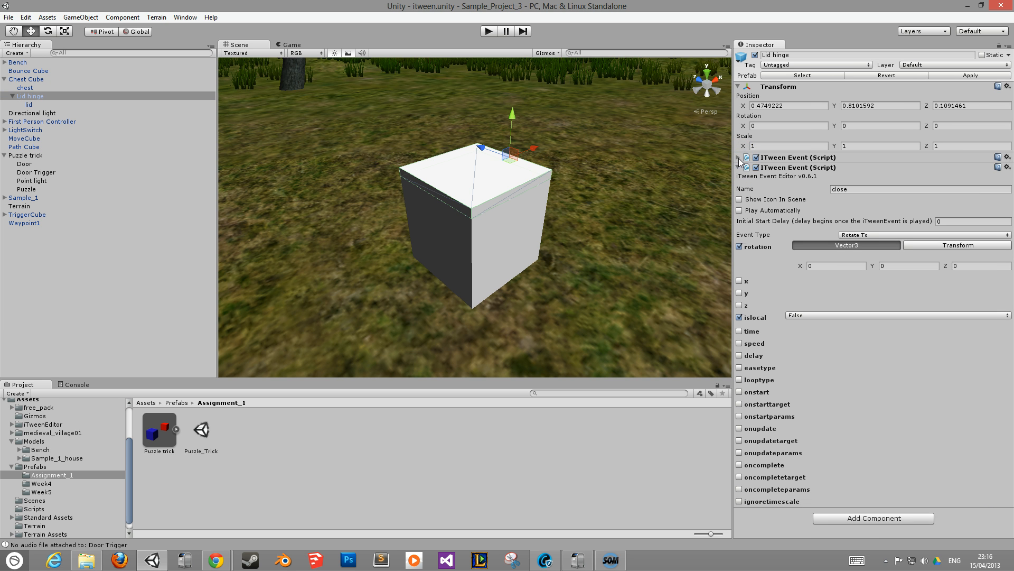
left_click(738, 158)
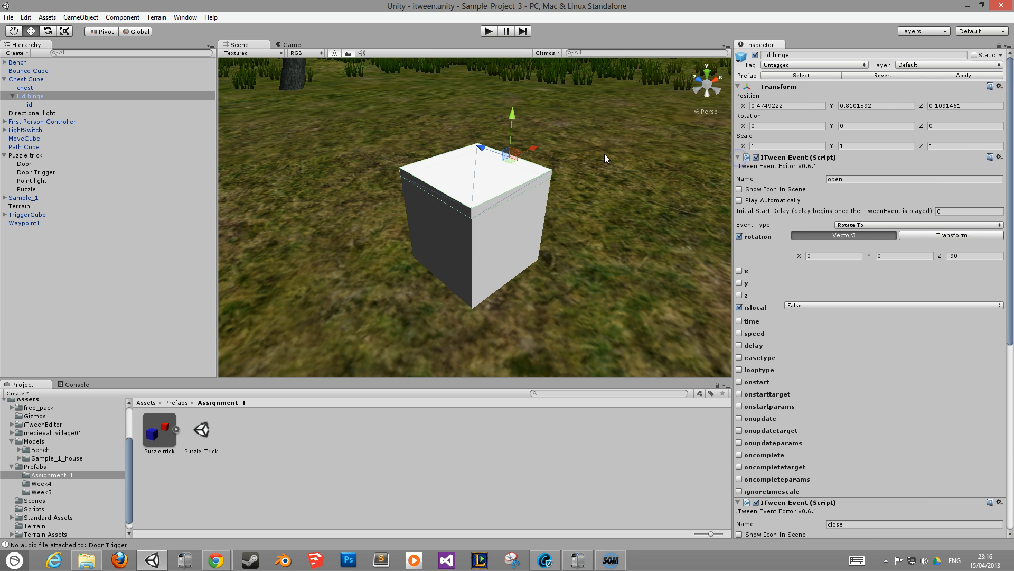
Compare the Door's two iTween events with the event names and target set on the Door Trigger.
double_click(29, 166)
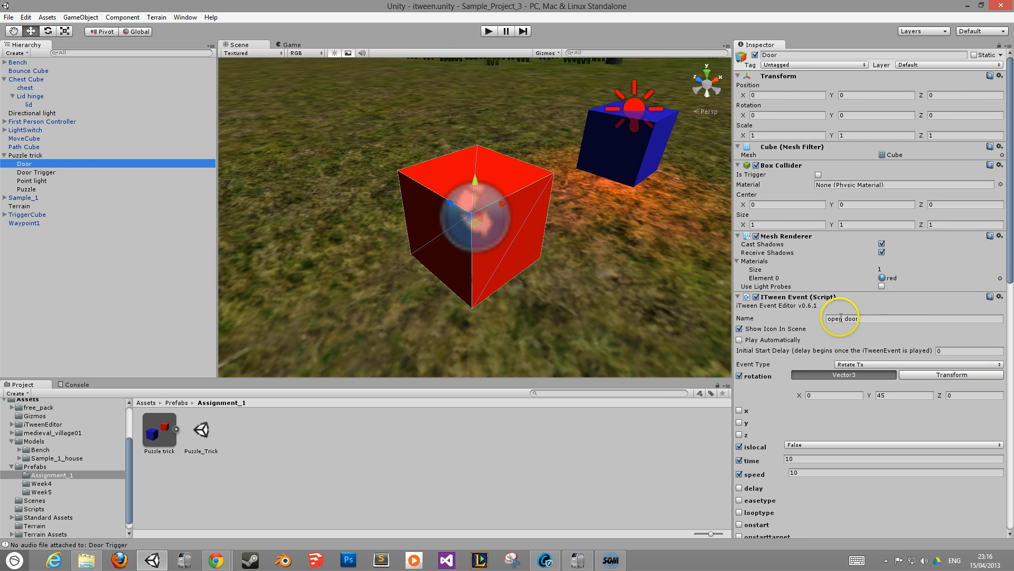
scroll(829, 328, "down", 5)
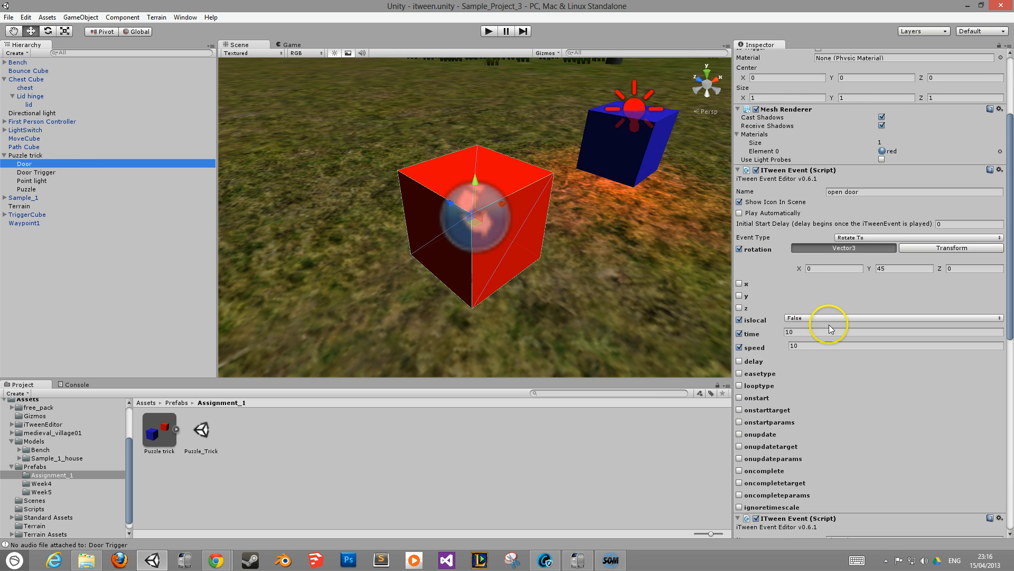
left_click(734, 171)
left_click(738, 170)
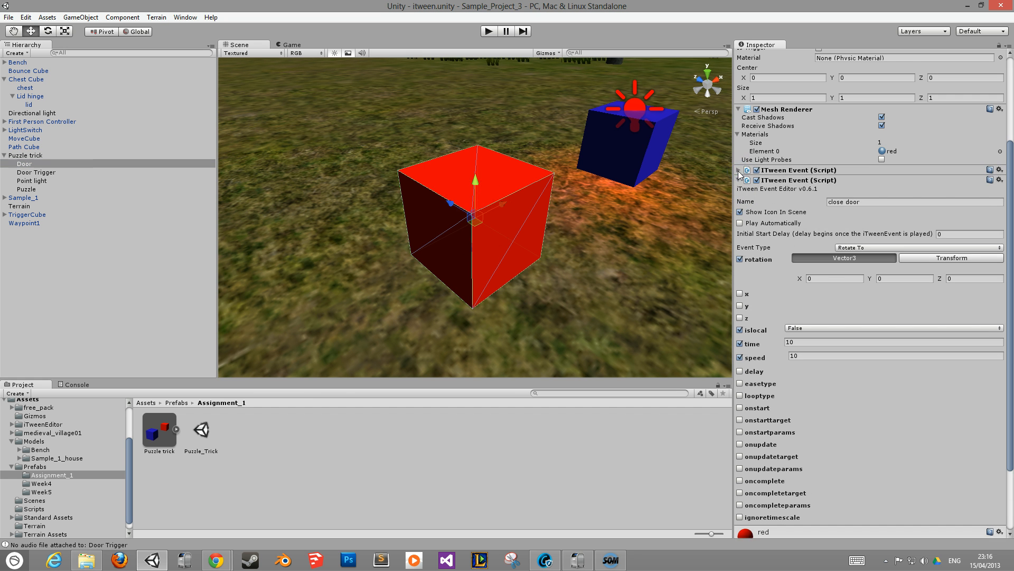
left_click(738, 171)
left_click(110, 173)
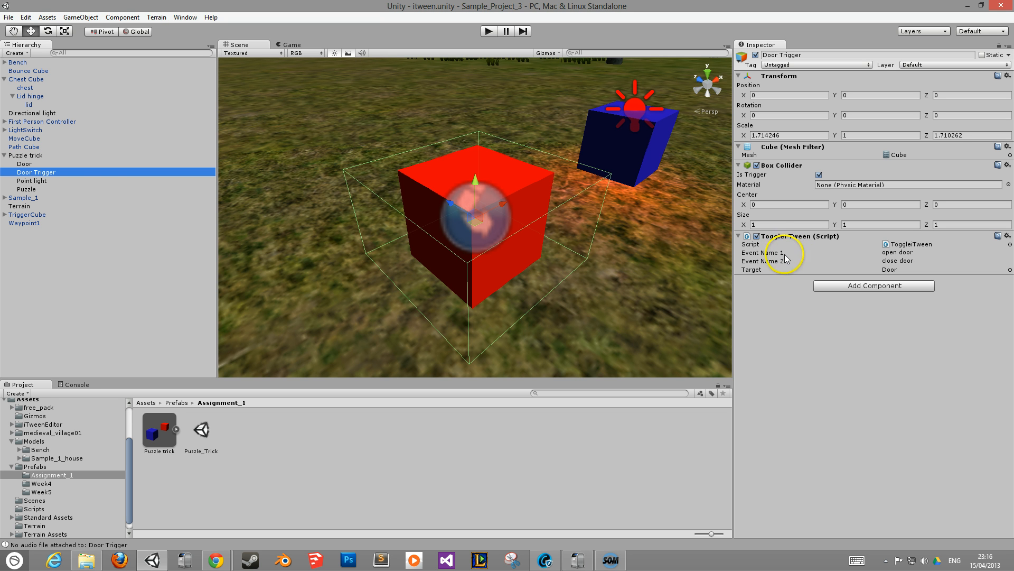
Frame the puzzle's Point light in the scene and examine its settings and the Puzzle cube's components.
left_click(102, 181)
middle_click_drag(561, 193, 511, 210)
key("f")
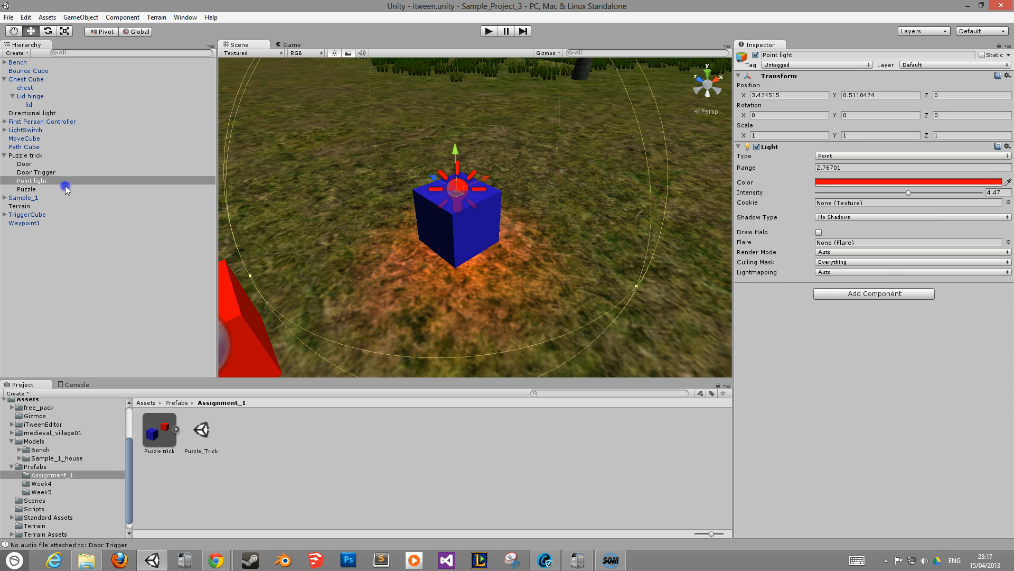
left_click(65, 186)
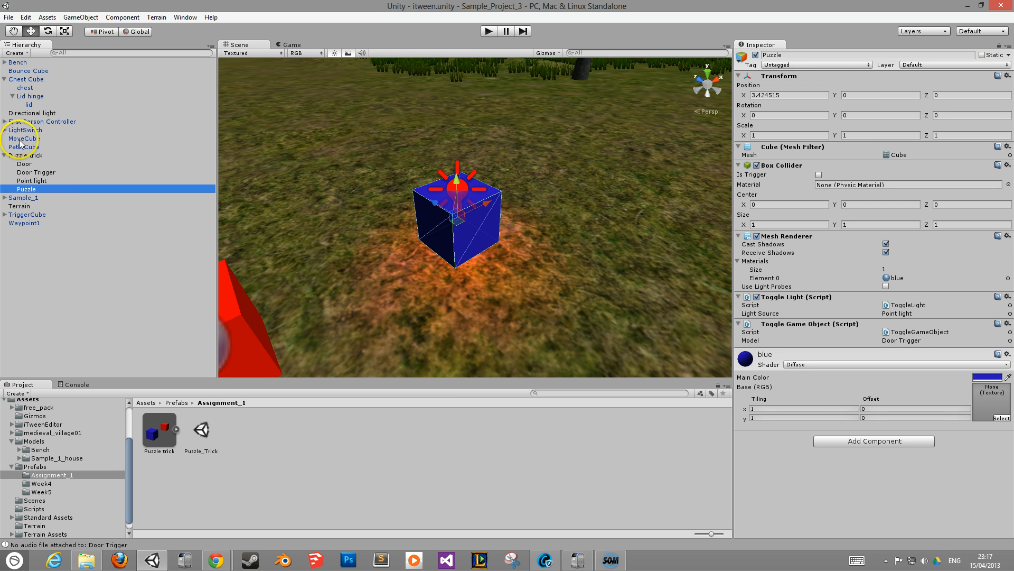
Expand the LightSwitch group and examine its Cube's Toggle Light script and its Point light in the scene.
left_click(4, 130)
double_click(32, 139)
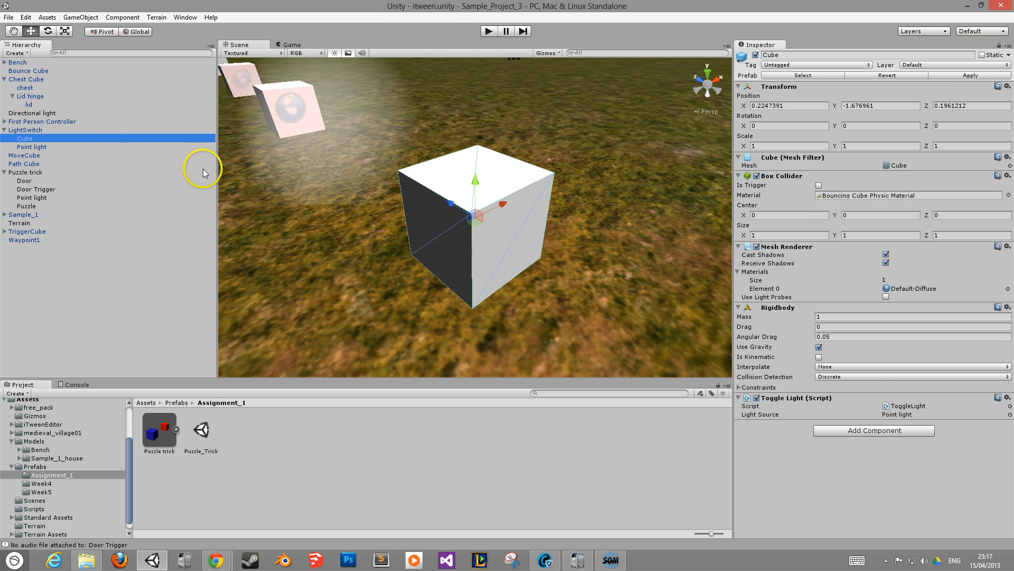
double_click(107, 147)
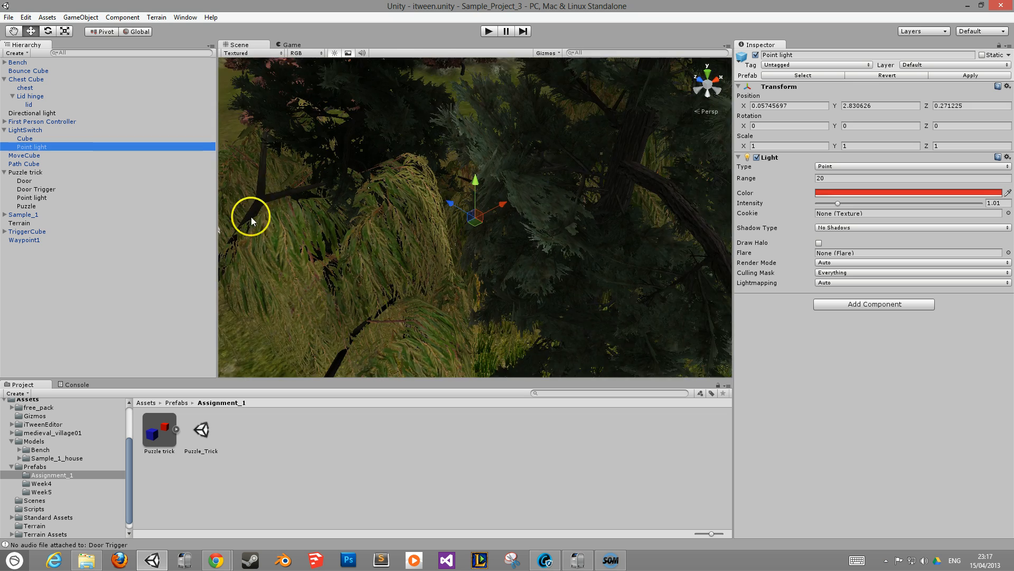
mouse_move(397, 251)
middle_mouse_down()
mouse_move(582, 189)
mouse_move(593, 173)
middle_mouse_up()
scroll(566, 192, "up", 4)
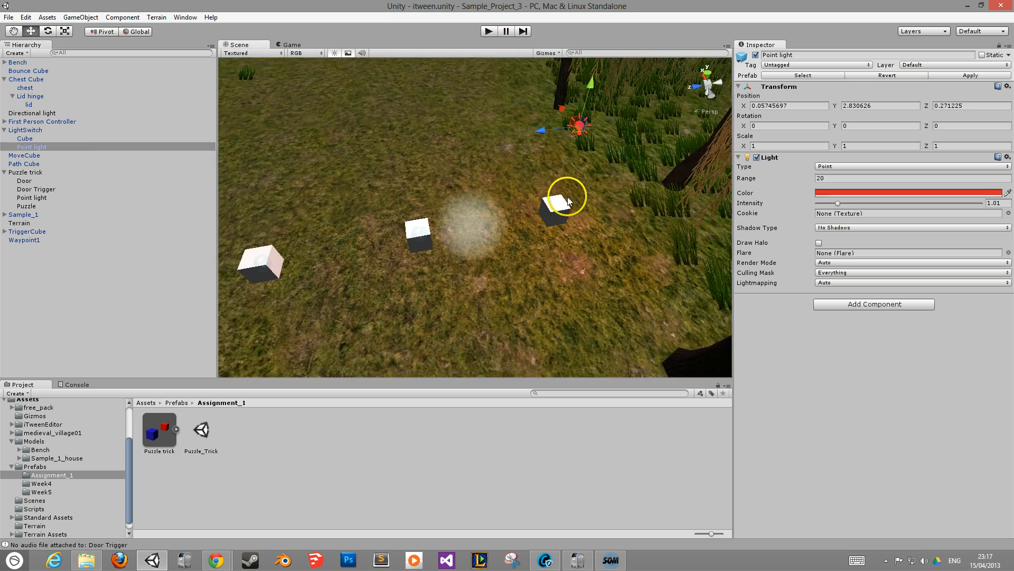
left_click(561, 203)
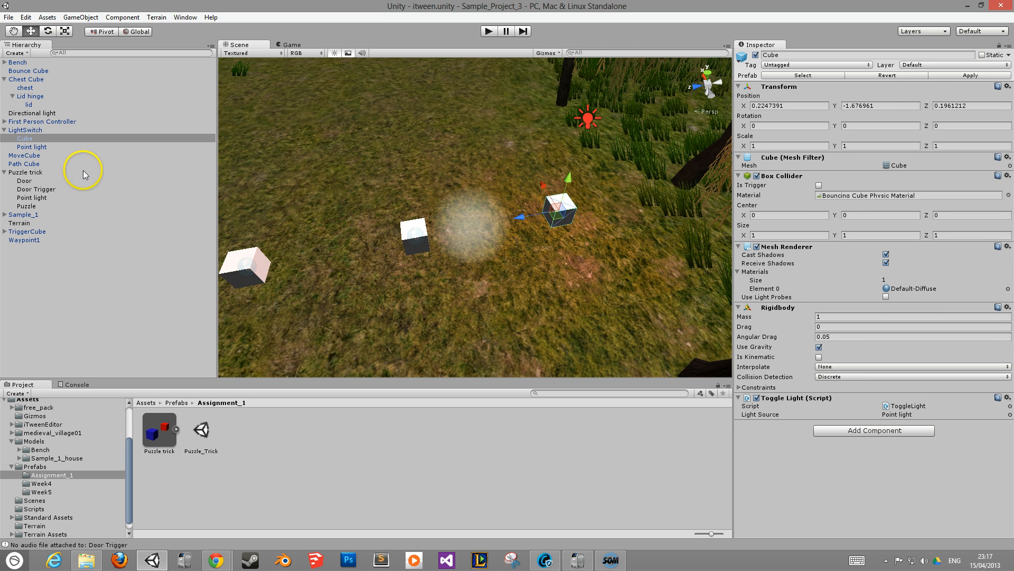
Frame the blue Puzzle cube together with the red door and examine its Toggle Light and Toggle Game Object scripts.
left_click(34, 203)
double_click(35, 203)
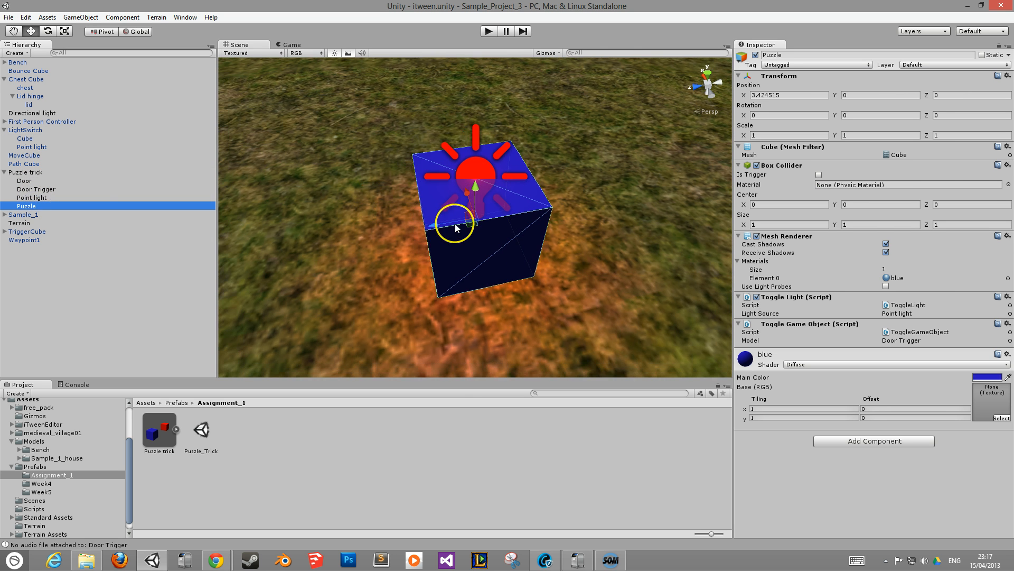
left_click_drag(455, 223, 444, 226, "alt")
right_click_drag(444, 226, 459, 213)
left_click_drag(459, 213, 425, 157, "alt")
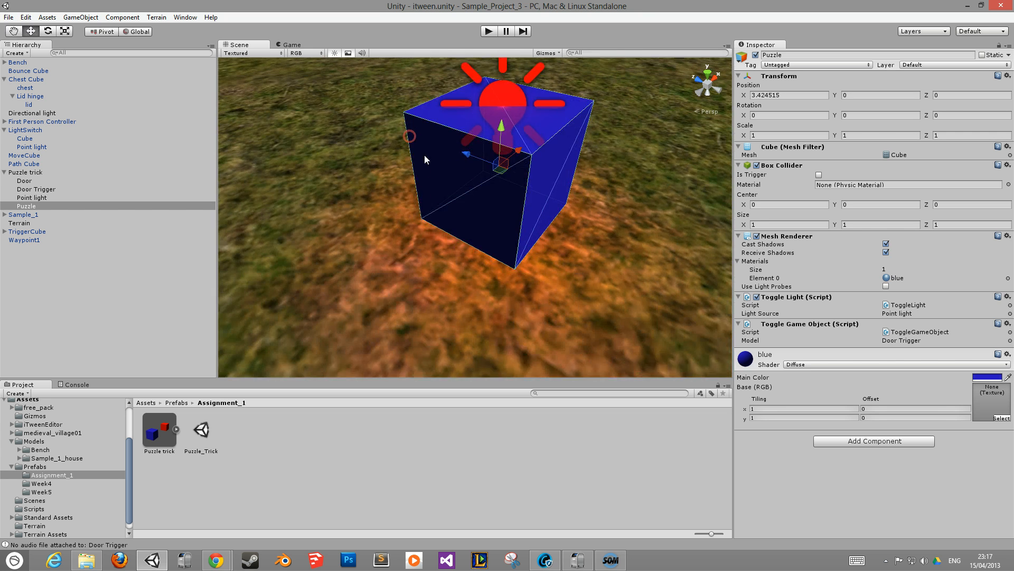
scroll(454, 186, "down", 5)
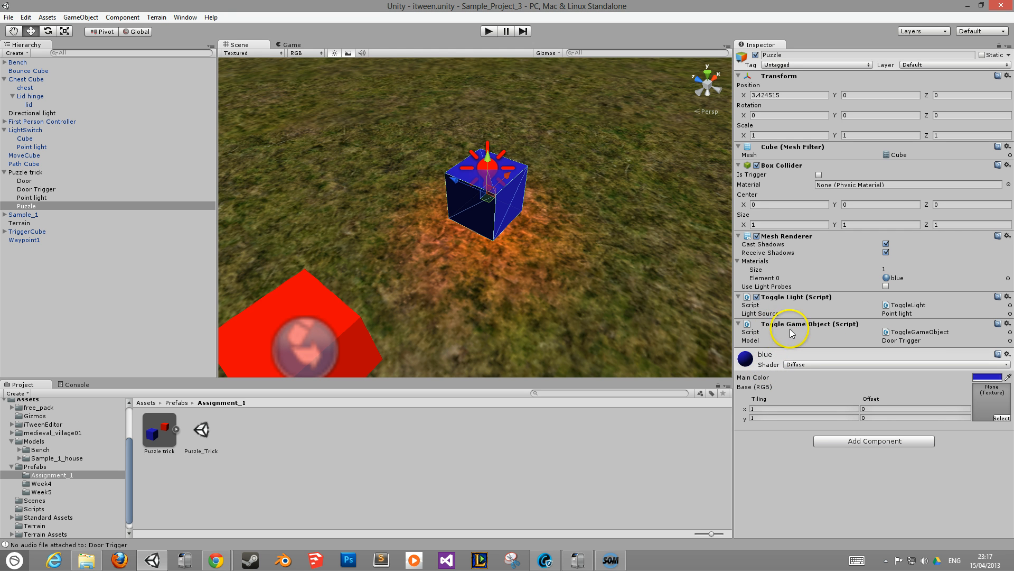
middle_click_drag(453, 318, 466, 225)
scroll(495, 273, "down", 4)
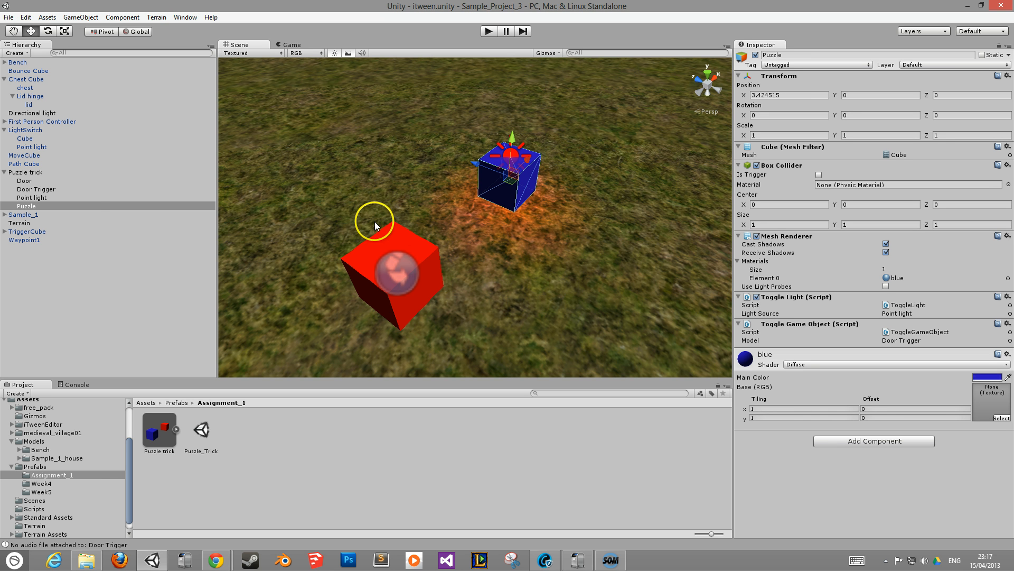
Deactivate the Door Trigger object and reactivate it to demonstrate what the Toggle Game Object script does.
left_click(103, 190)
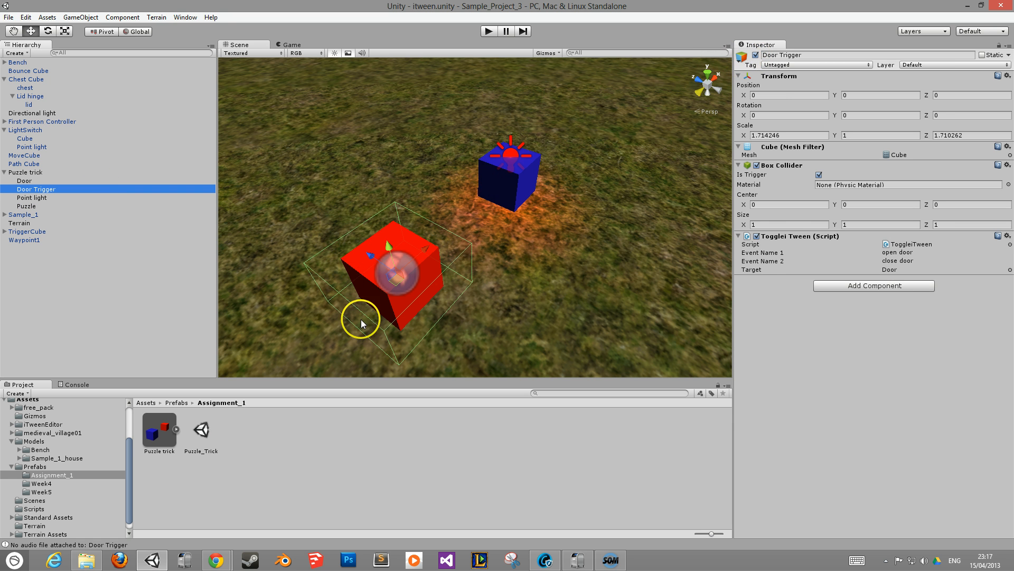
left_click(755, 55)
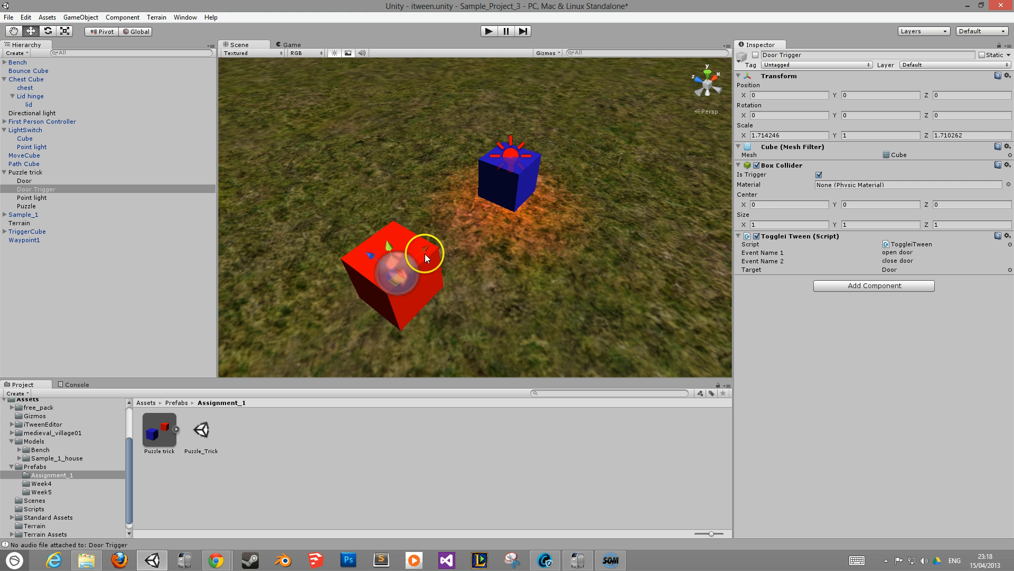
left_click(755, 55)
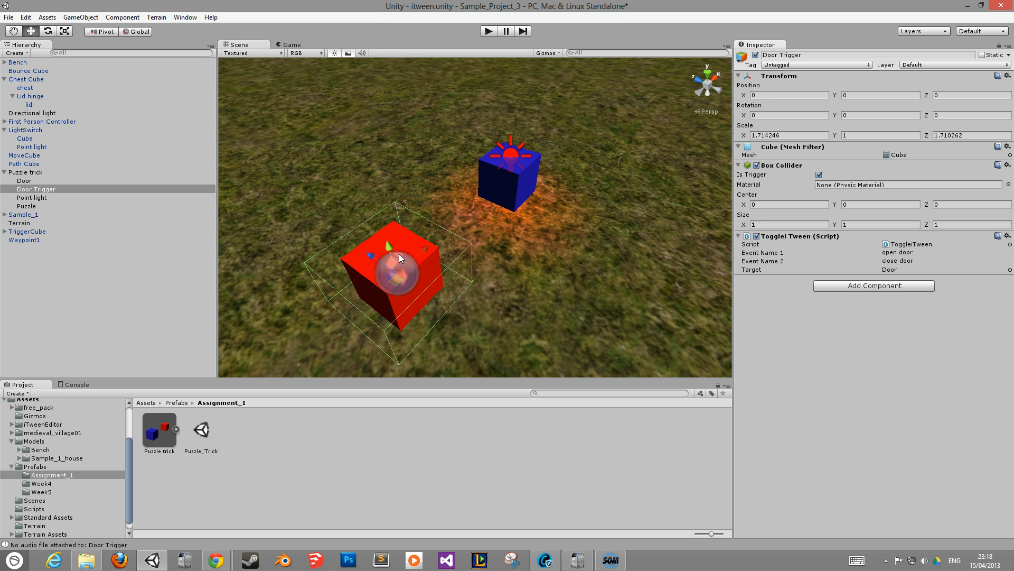
Switch the Light component of the puzzle's Point light off and on repeatedly to demonstrate the light toggle.
left_click(107, 206)
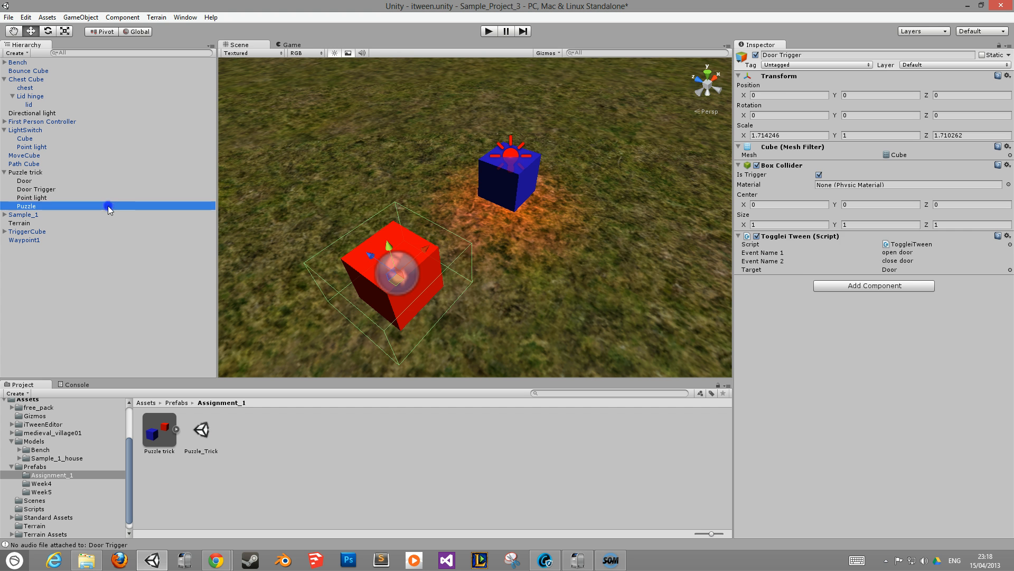
left_click(147, 197)
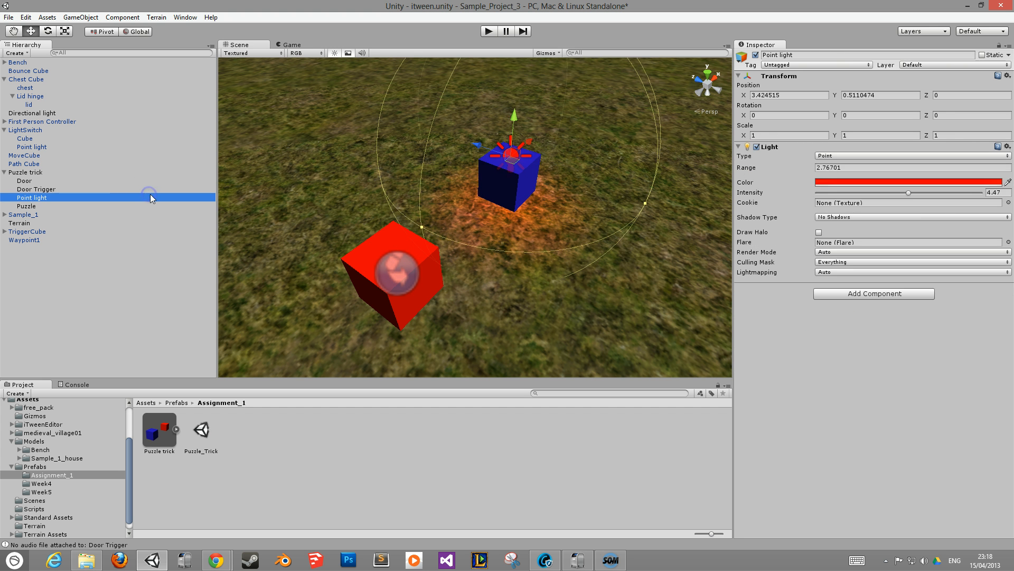
left_click(757, 147)
left_click(756, 147)
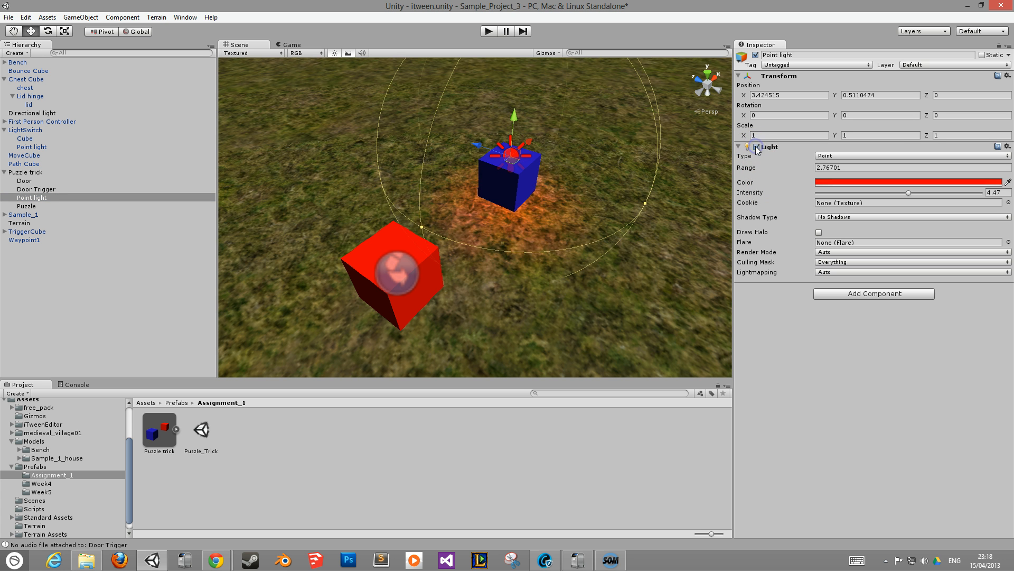
left_click(757, 146)
left_click(756, 147)
left_click(756, 147)
left_click(756, 147)
left_click(756, 147)
left_click(757, 147)
Toggle the Door Trigger's active state off and back on.
left_click(113, 193)
left_click(119, 189)
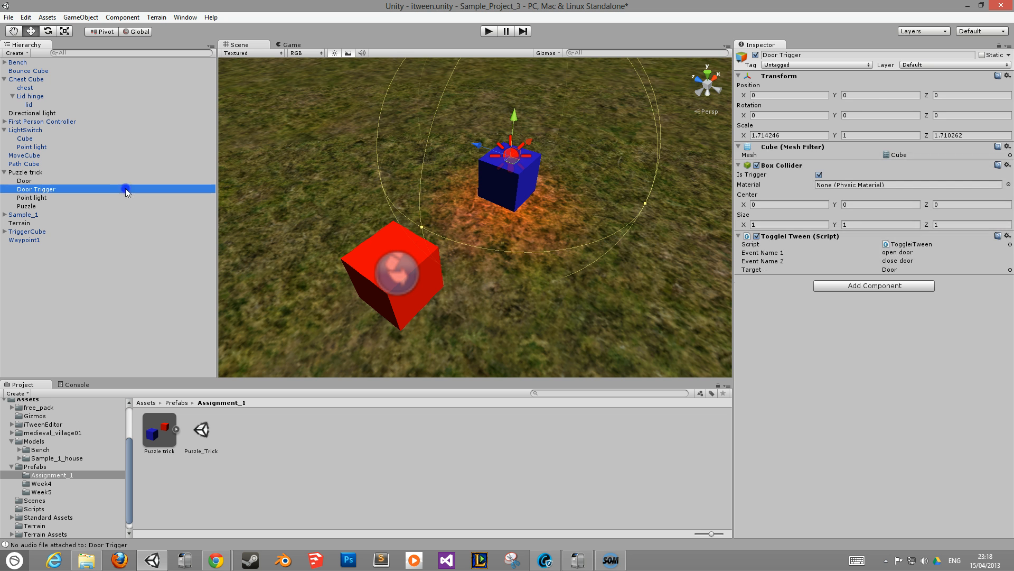
left_click(756, 55)
left_click(756, 55)
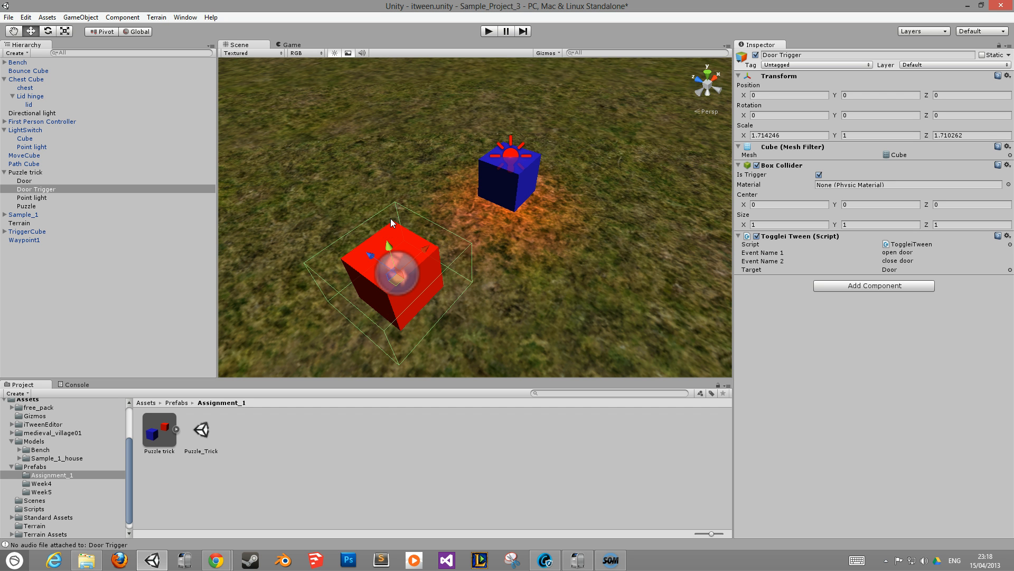
Examine the Door's components and its Mesh Renderer's component options, then return to the Door Trigger object.
left_click(148, 180)
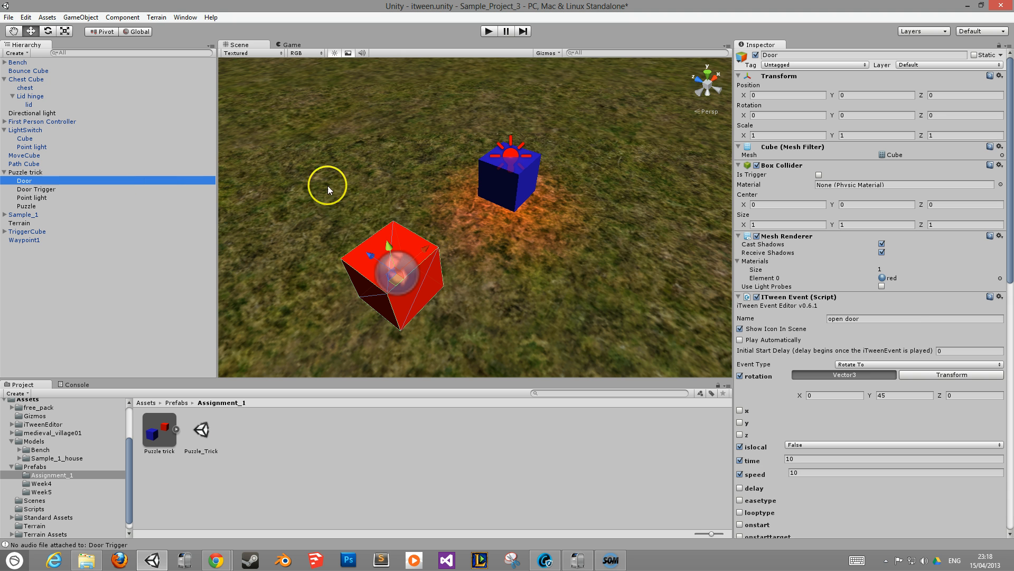
right_click(798, 236)
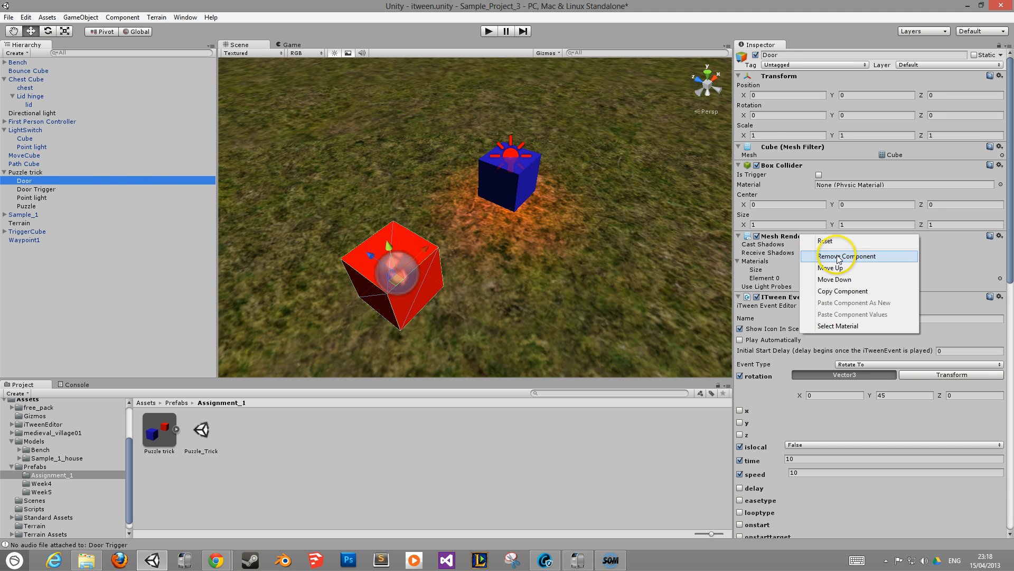
left_click(106, 189)
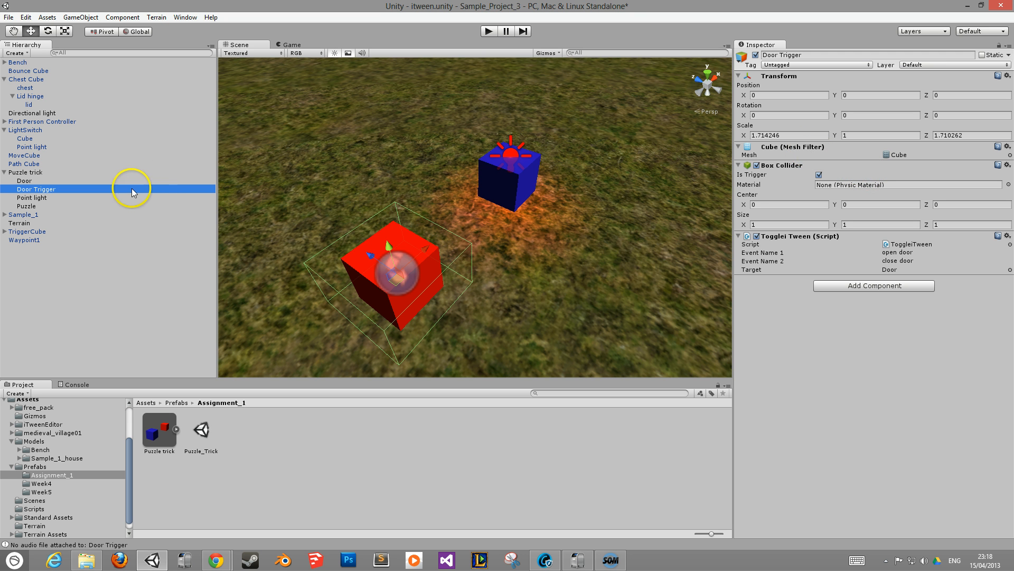
scroll(370, 258, "down", 3)
Play-test the scene by walking up to the cubes, activating the blue puzzle cube and red door repeatedly, then stop play mode.
left_click(489, 31)
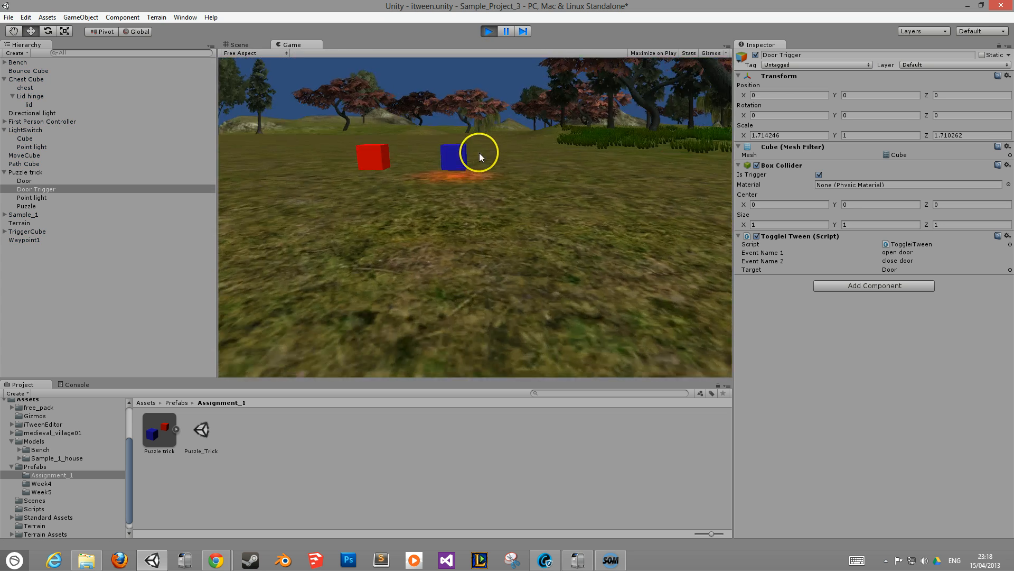
key("w")
key("w")
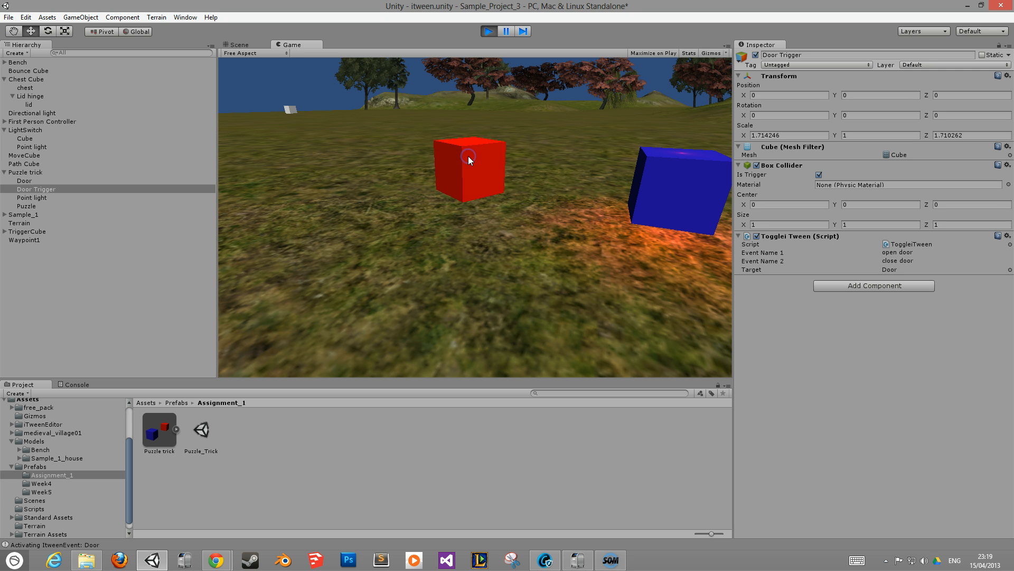
left_click(488, 157)
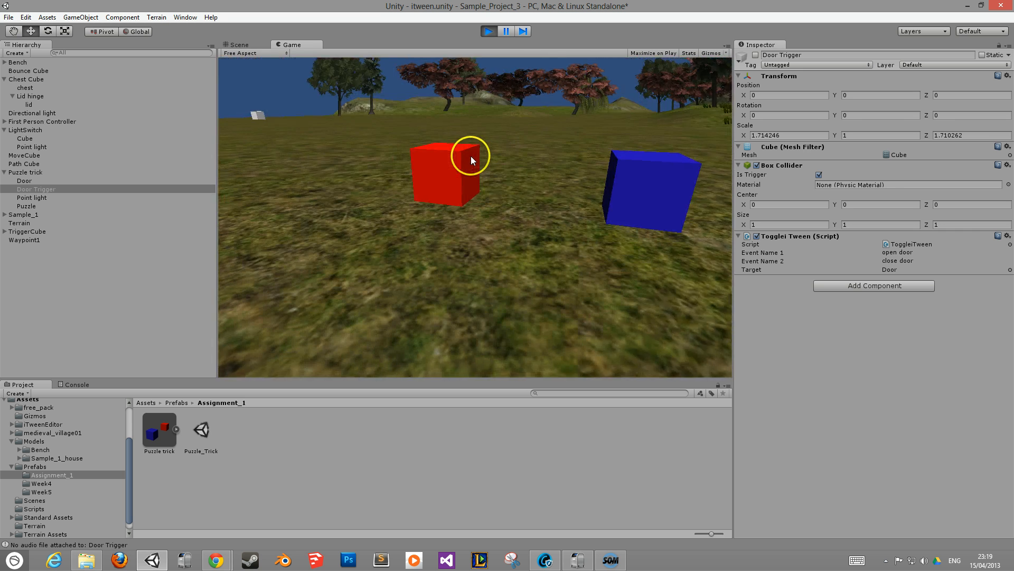
left_click(468, 157)
left_click(488, 157)
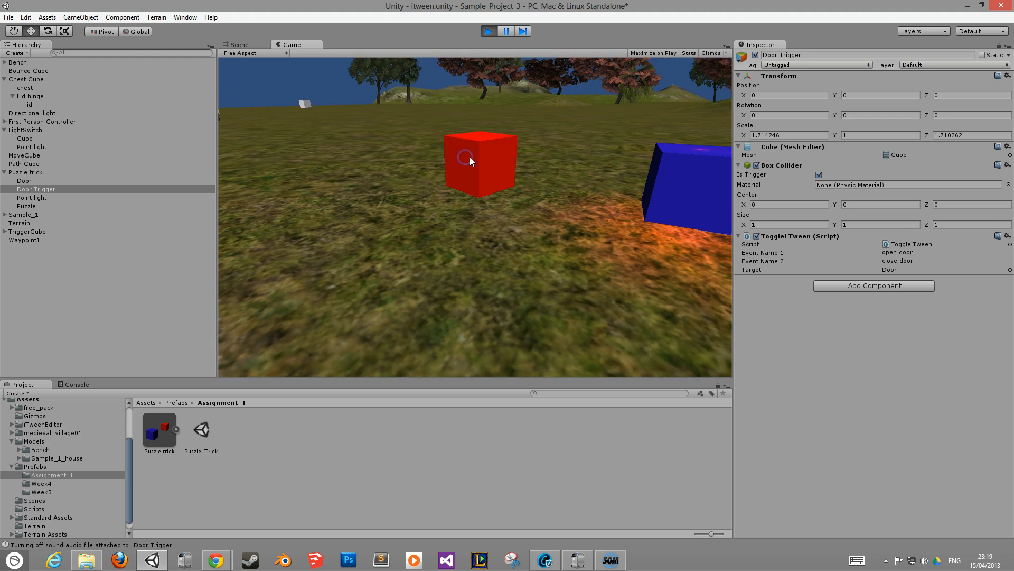
left_click(484, 158)
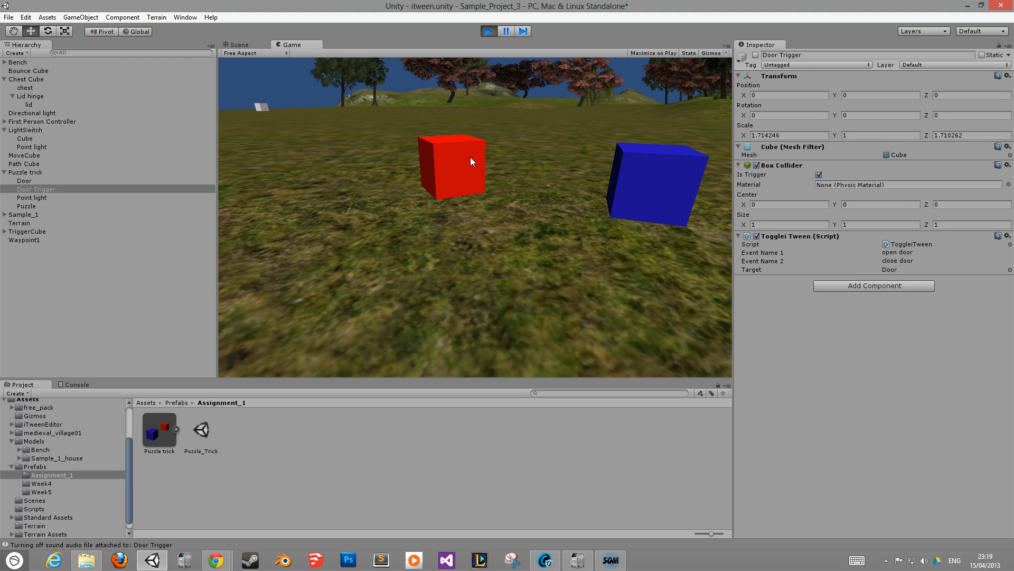
left_click(483, 33)
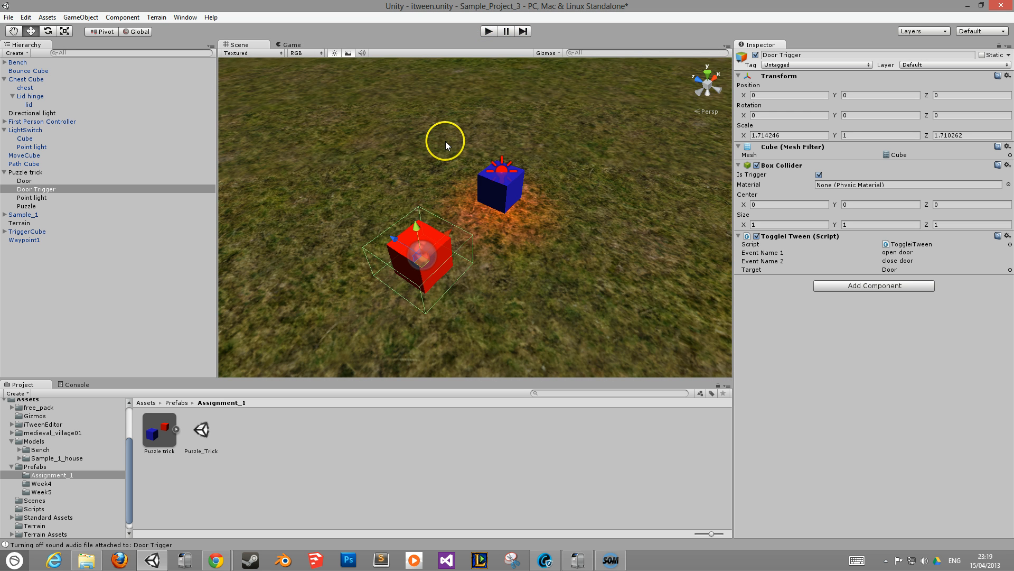
Deactivate the Door Trigger object and disable the Light component of the puzzle's Point light.
left_click(755, 54)
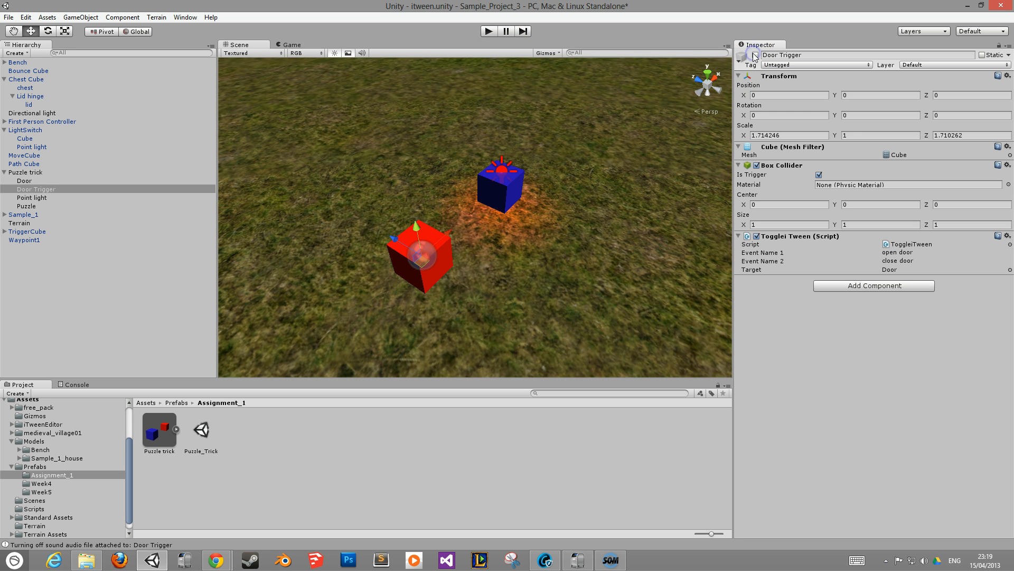
left_click(148, 198)
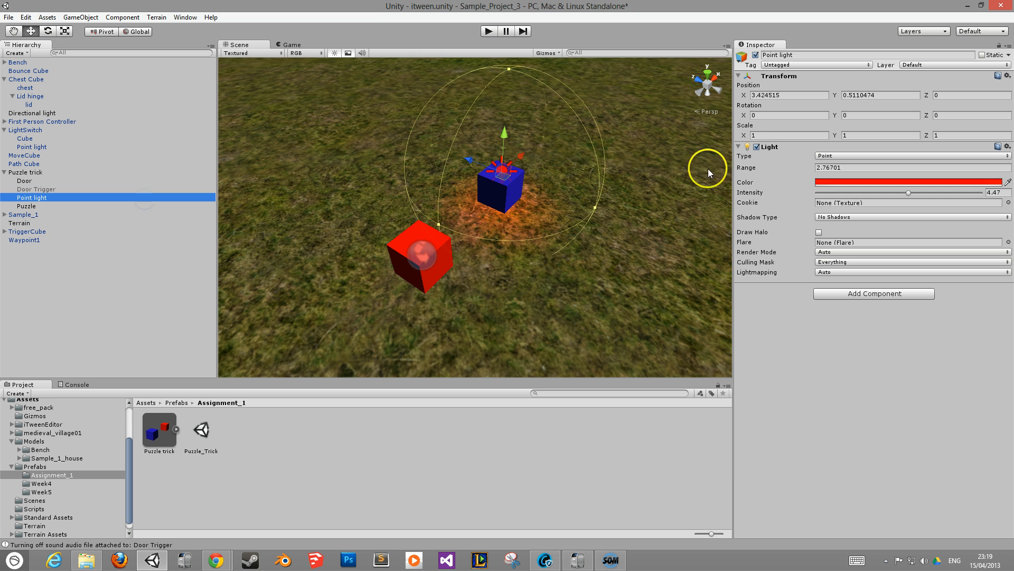
left_click(757, 147)
Play-test the puzzle with its trigger and light initially off, trying the blue cube and red door, then stop play mode.
left_click(489, 31)
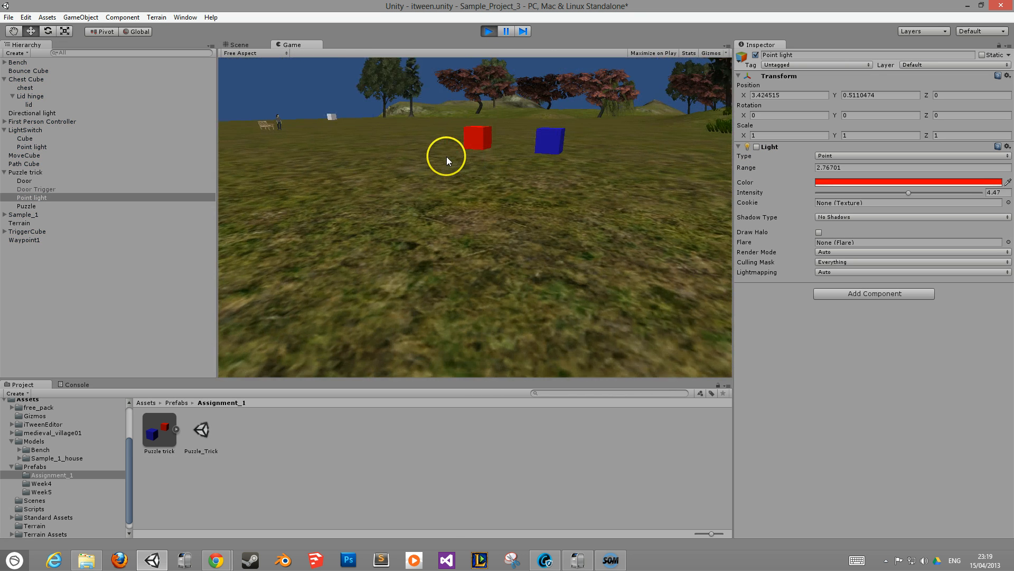
key("w")
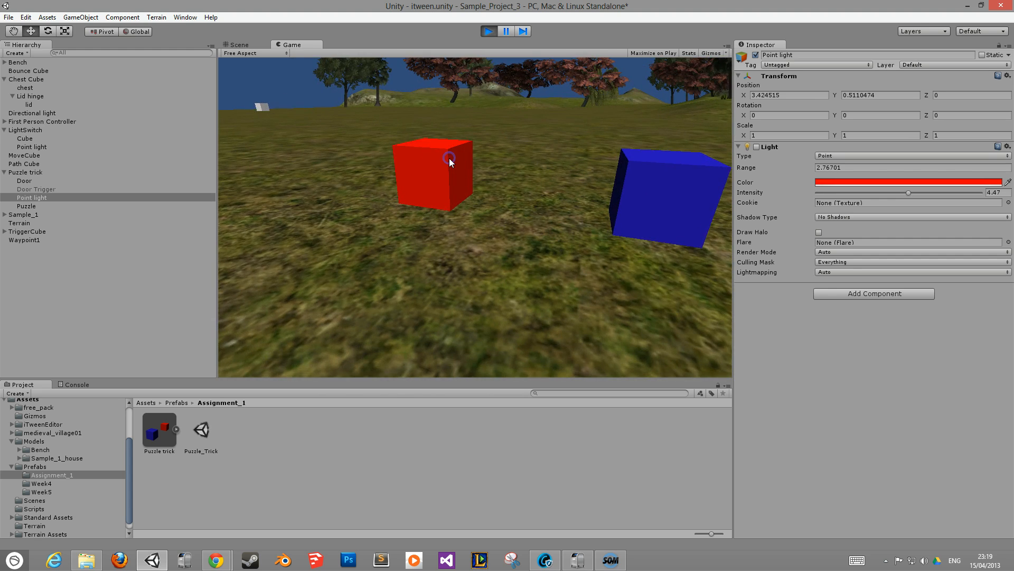
left_click(471, 158)
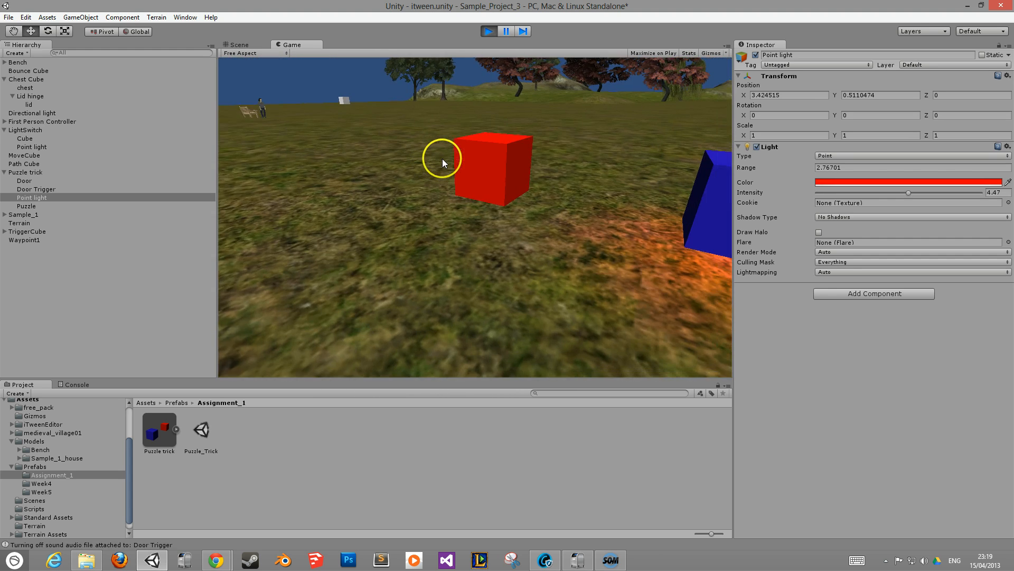
left_click(445, 160)
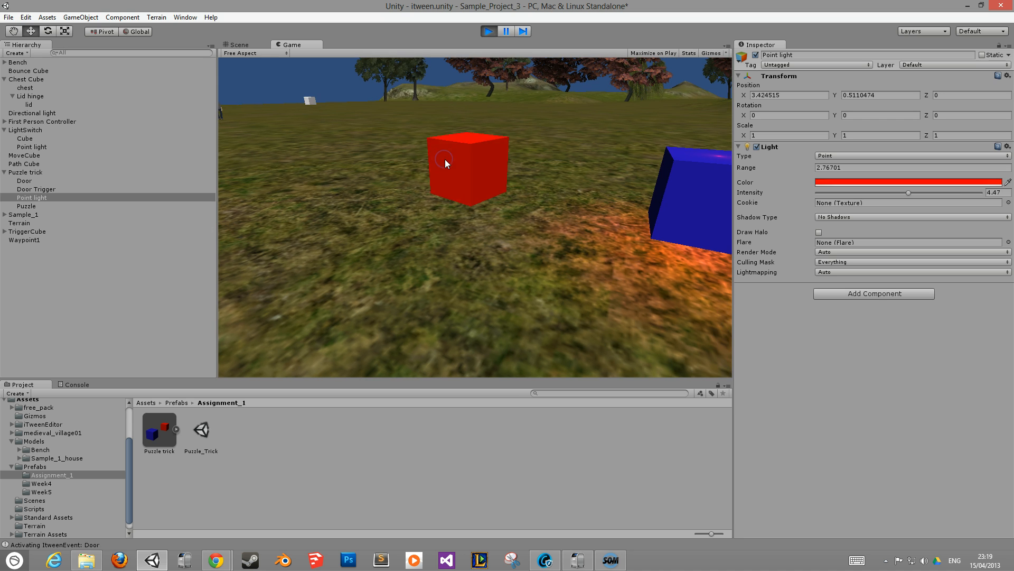
left_click(468, 159)
key("s")
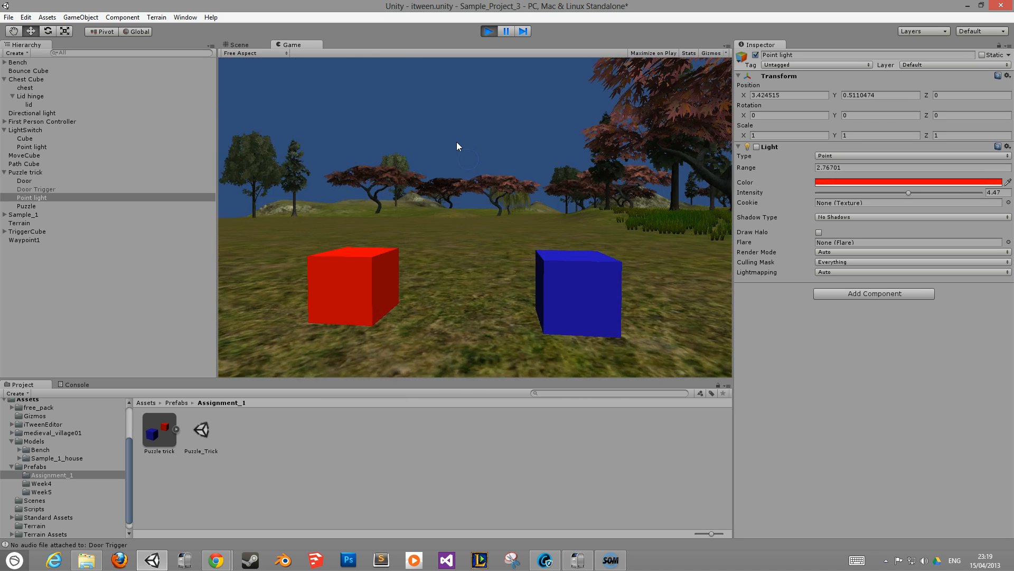
left_click(488, 30)
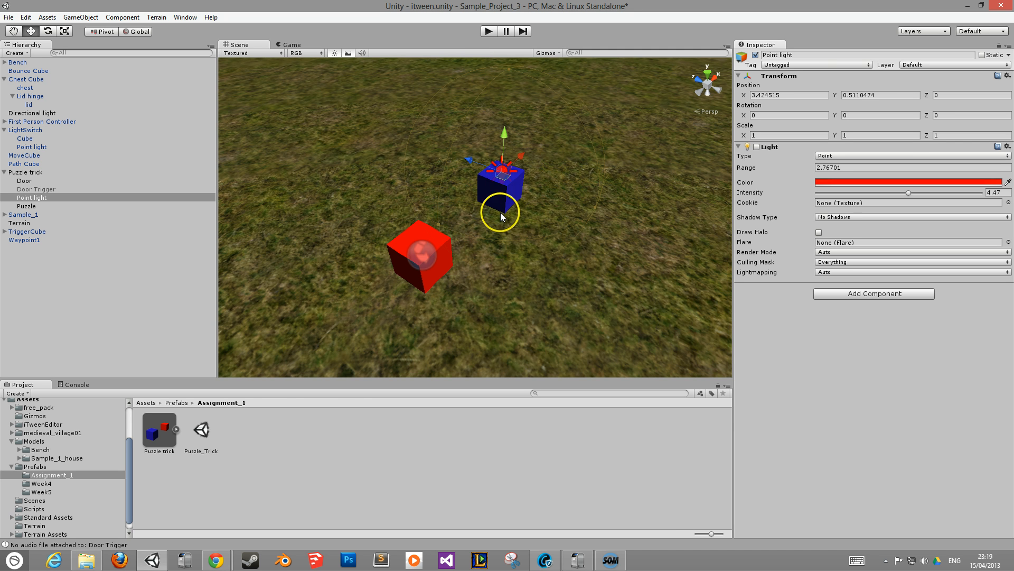
scroll(501, 214, "down", 6)
middle_click_drag(565, 244, 439, 219)
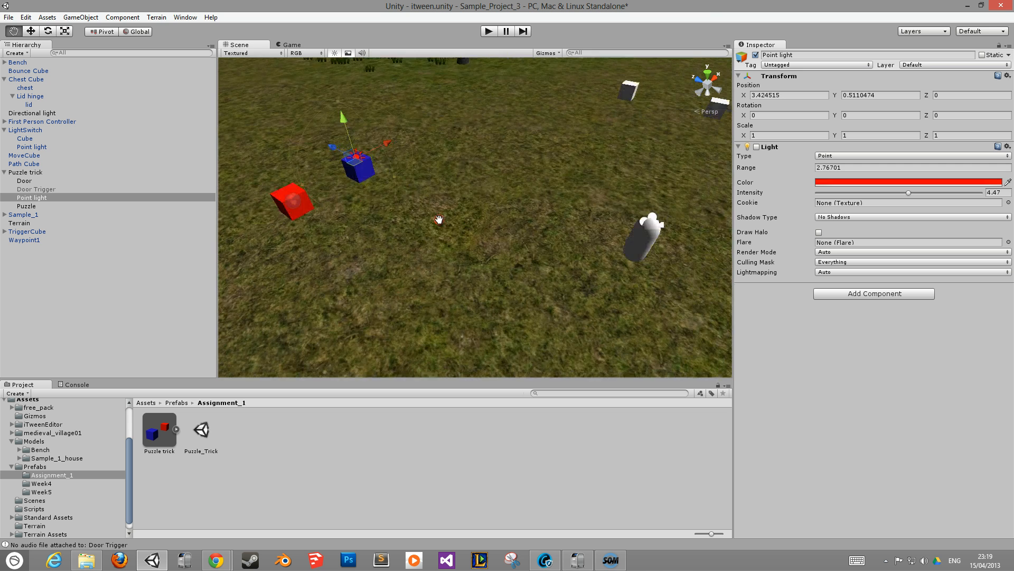
right_click_drag(500, 225, 447, 214)
middle_click_drag(482, 218, 510, 216)
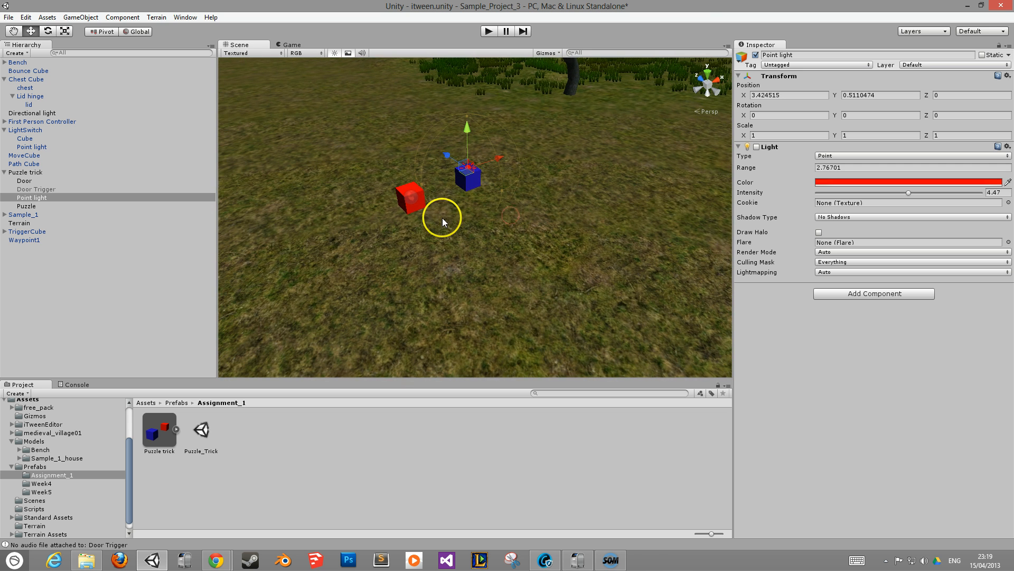
Select the Puzzle_Trick package in the Assignment_1 prefabs folder and switch to Screencast-O-Matic.
left_click(202, 432)
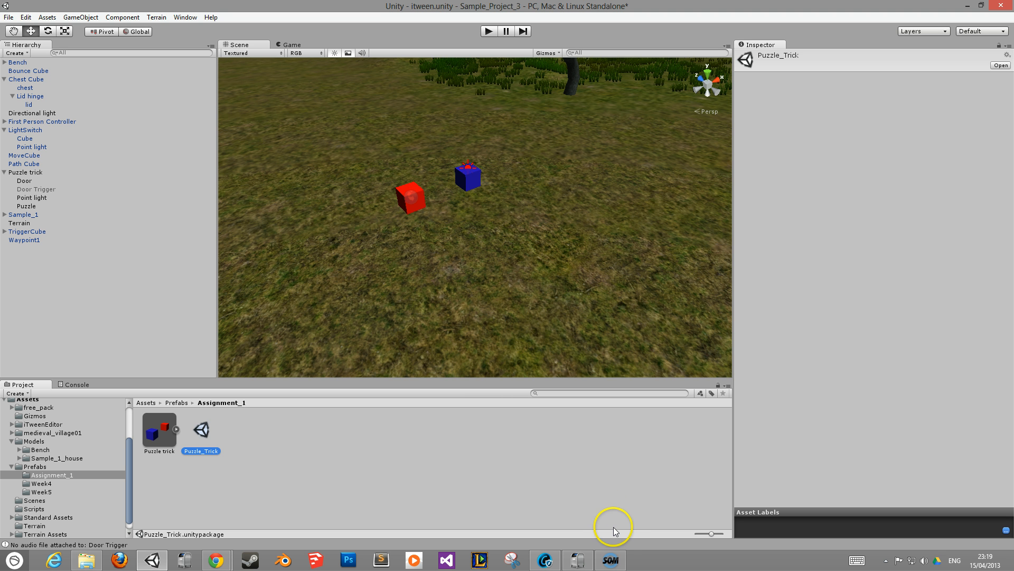
left_click(611, 560)
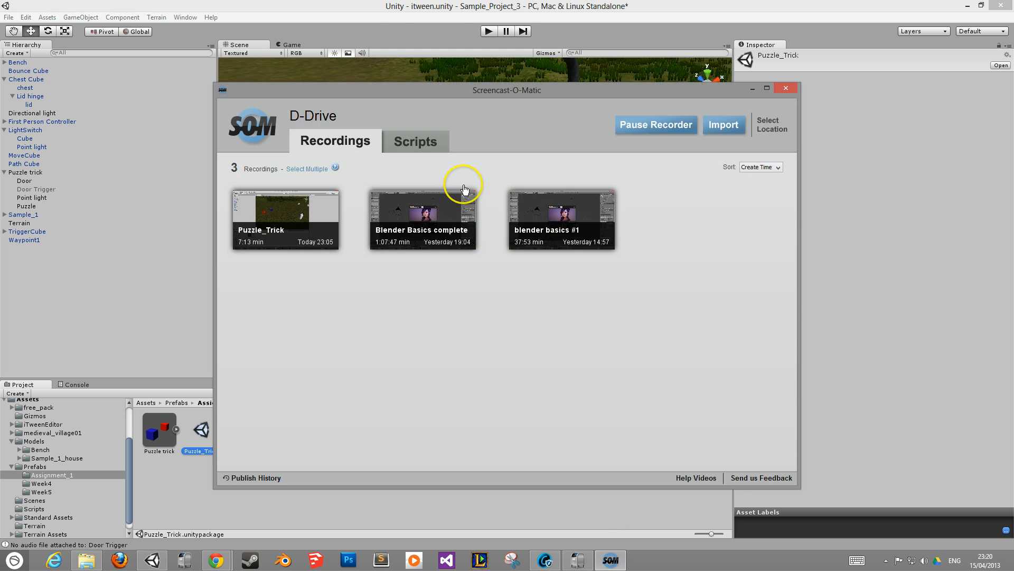